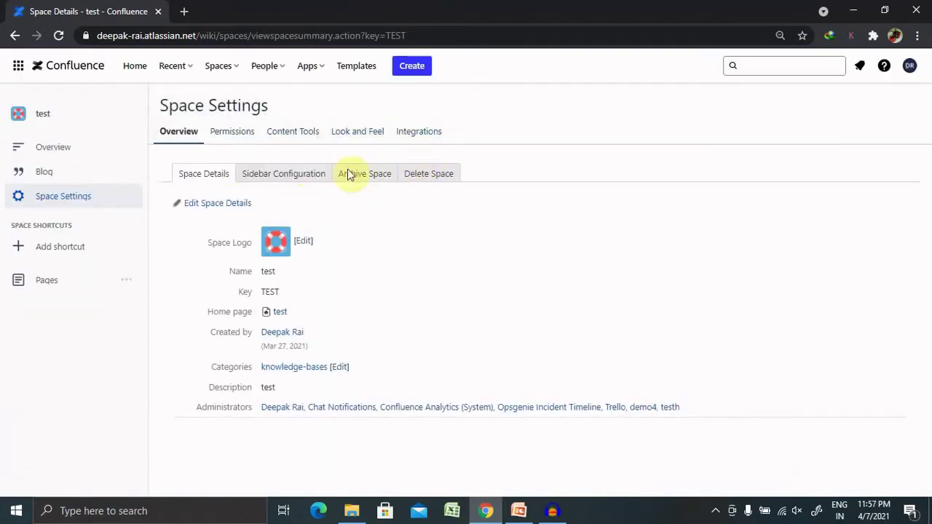
Open Content Tools in Space Settings, review the Templates list and start a new template
left_click(289, 137)
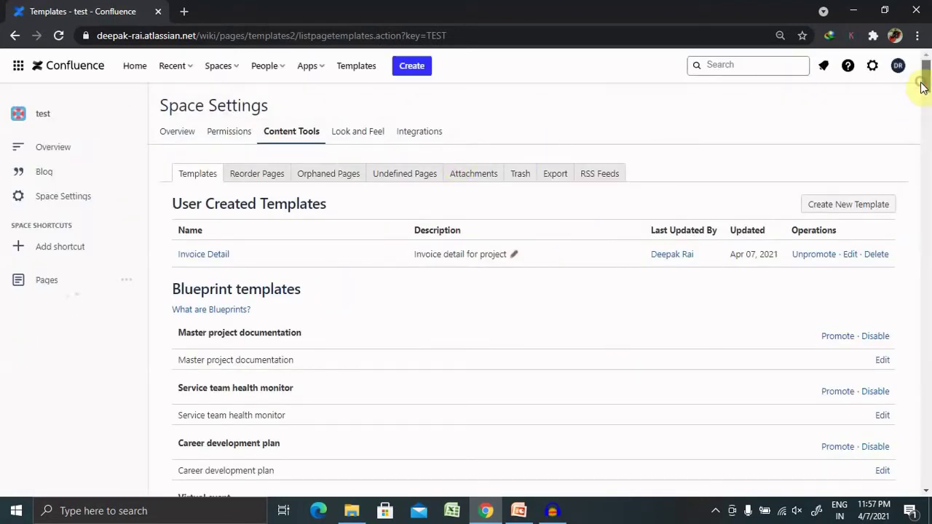
mouse_move(925, 79)
left_mouse_down()
mouse_move(925, 123)
mouse_move(924, 67)
left_mouse_up()
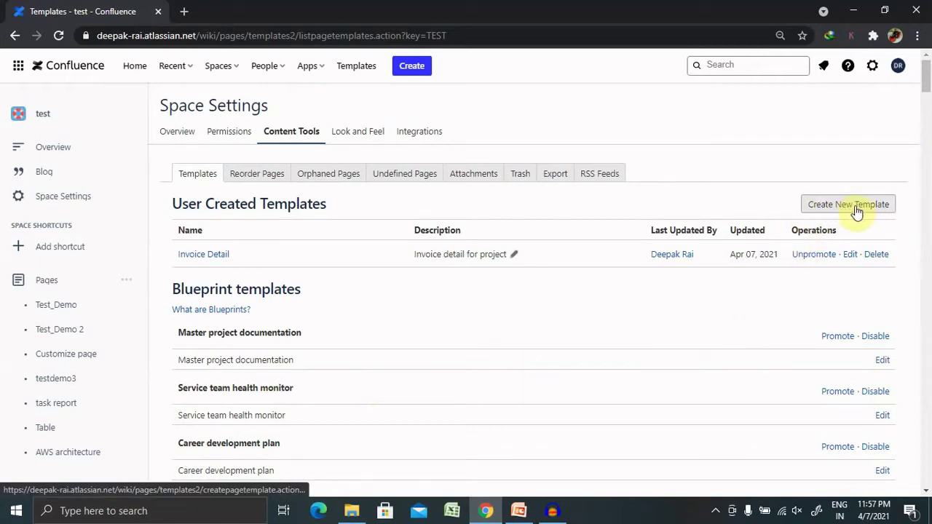
left_click(825, 214)
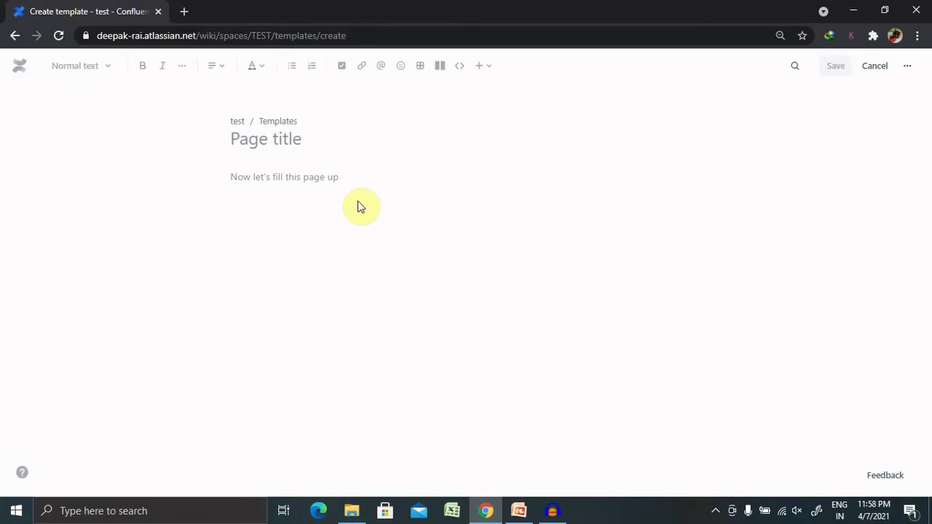
Title the new template 'Invoice Processing Detail'
type("i")
key("BackSpace")
type("In")
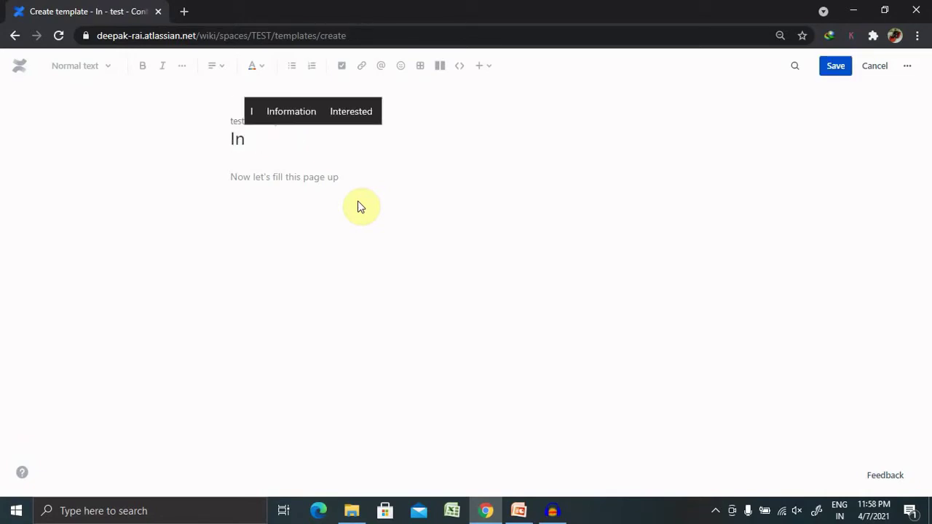
type("voice ")
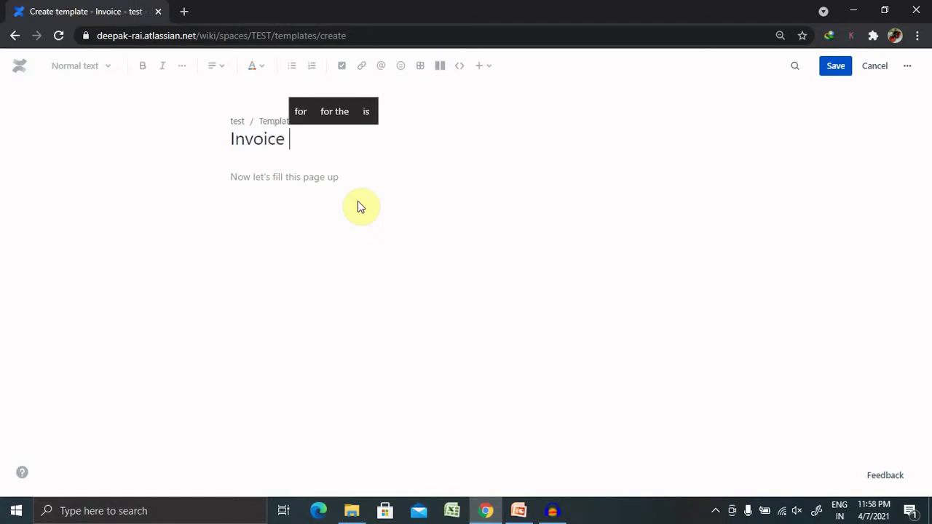
type("Proce")
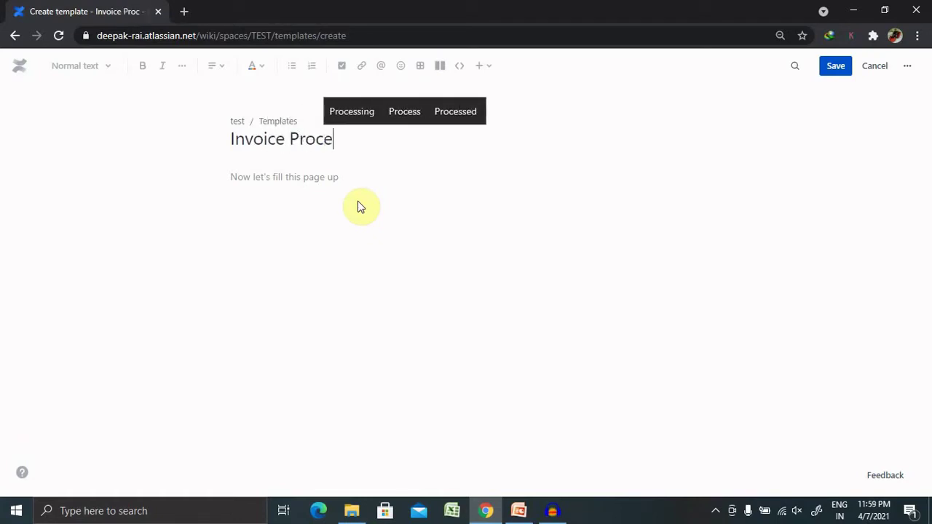
type("ssing D")
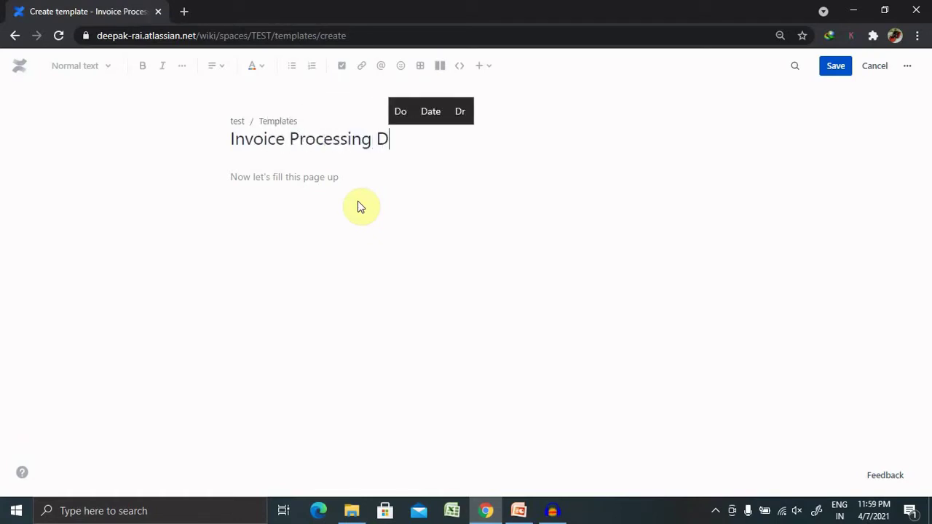
type("etail")
Insert an empty three-by-three table into the template body with /table
left_click(281, 183)
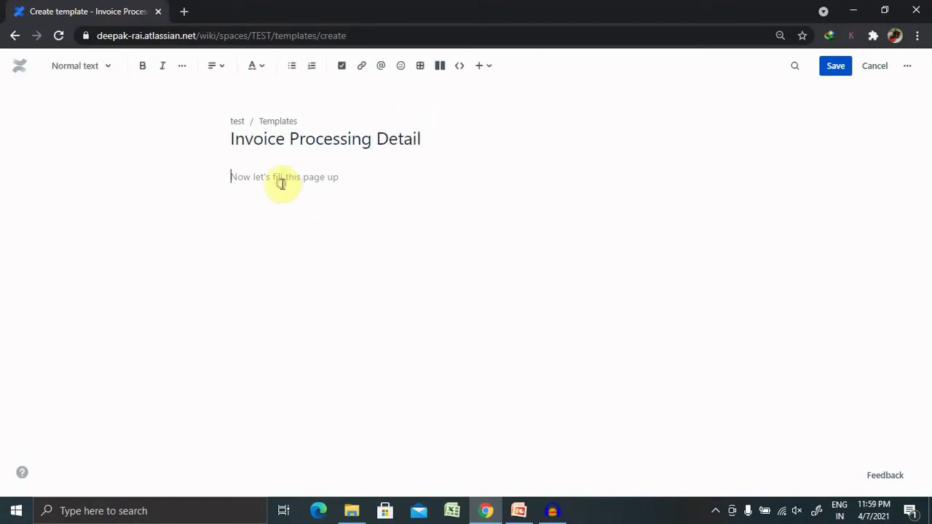
type("/")
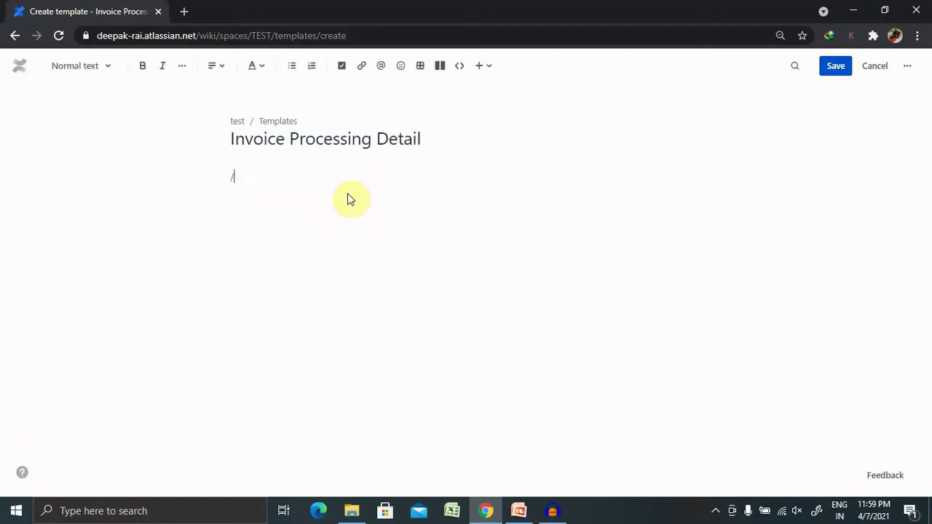
type("table")
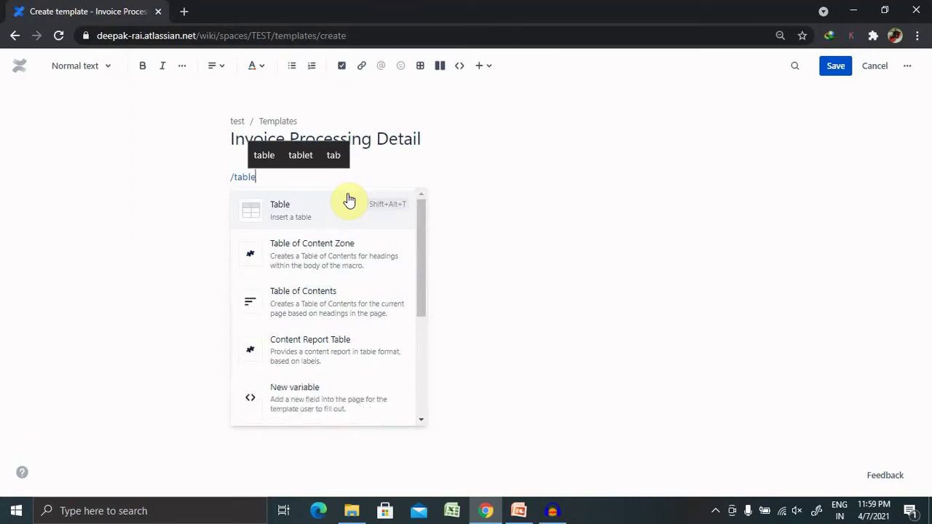
left_click(303, 211)
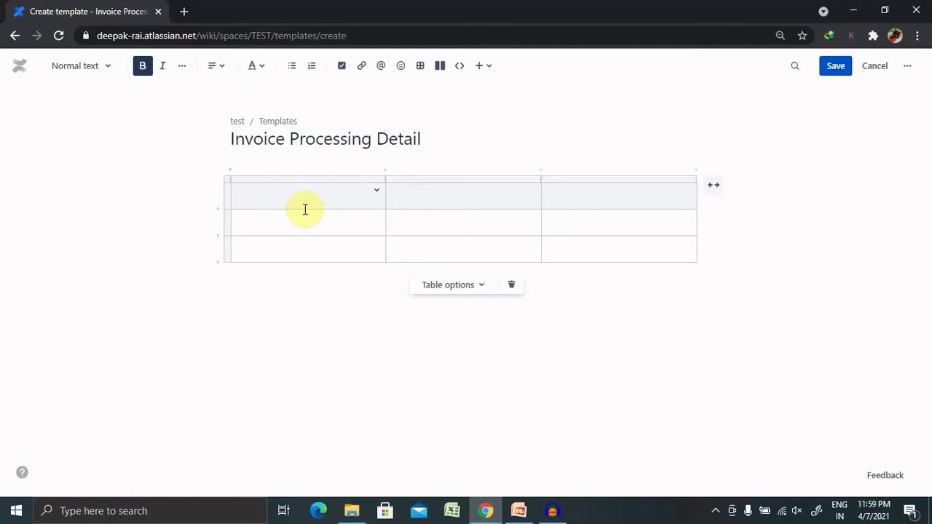
Enter the headers Organization name (spelling corrected), Amount and Invoice date
type("o")
key("BackSpace")
type("o")
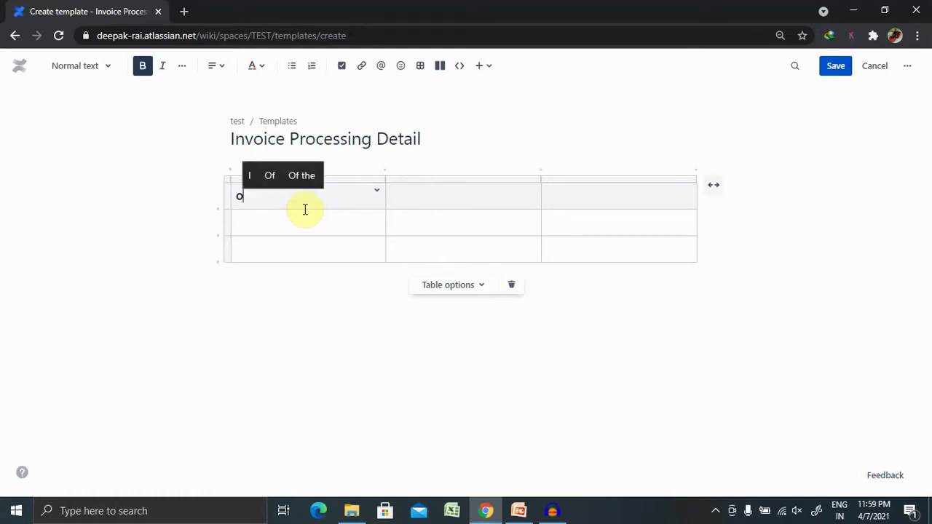
type("rgni")
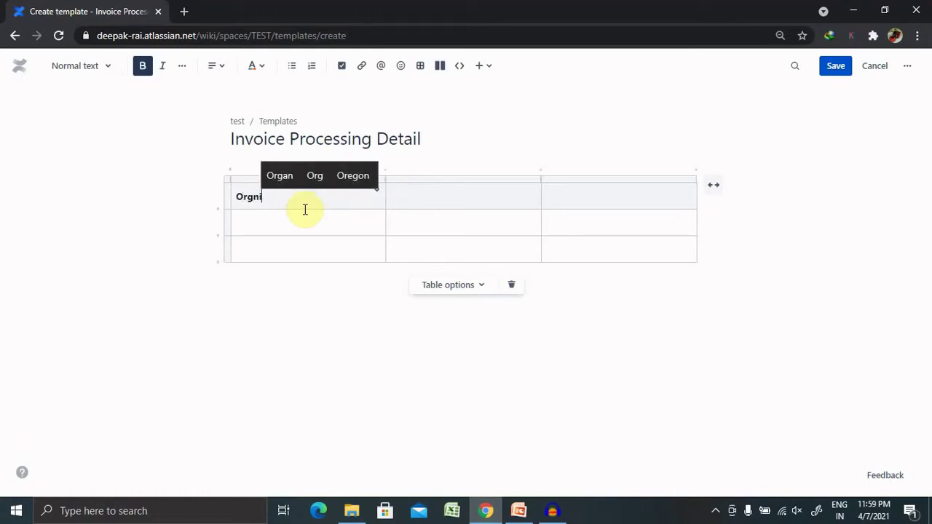
type("zation name")
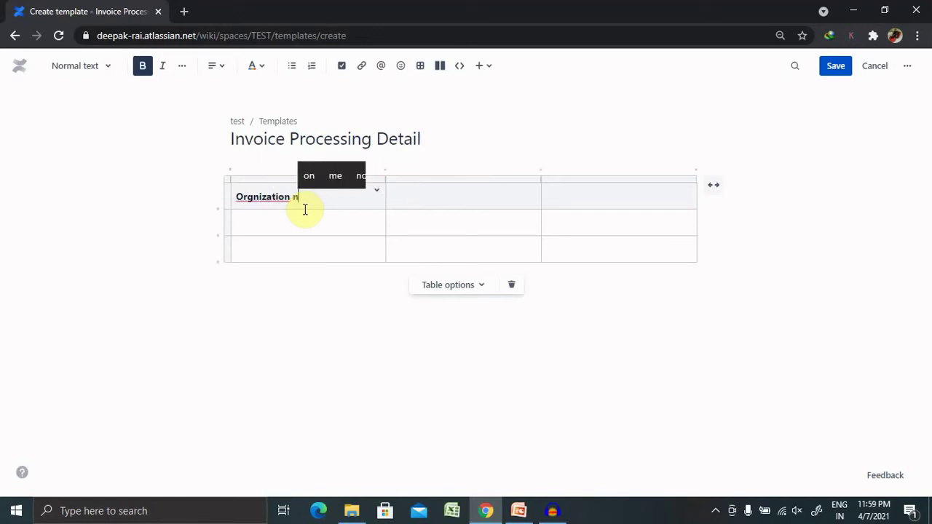
right_click(254, 197)
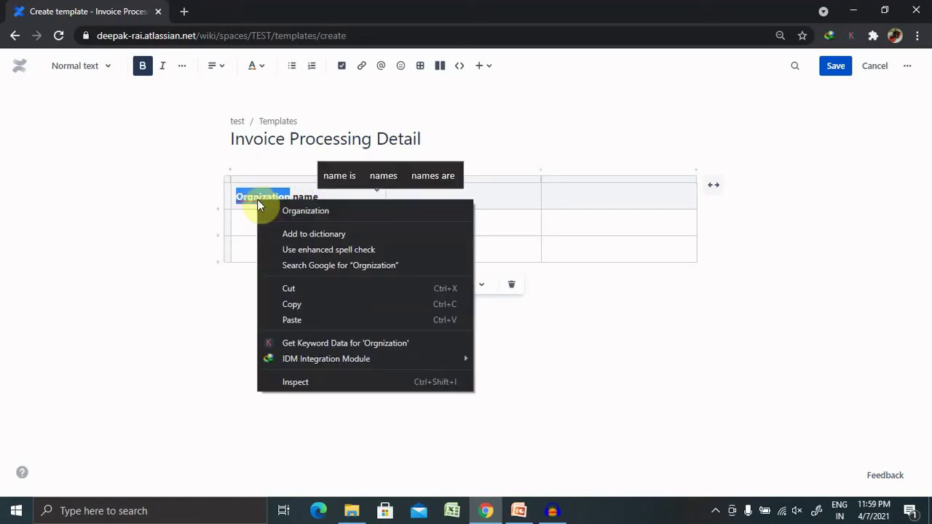
left_click(294, 211)
left_click(417, 197)
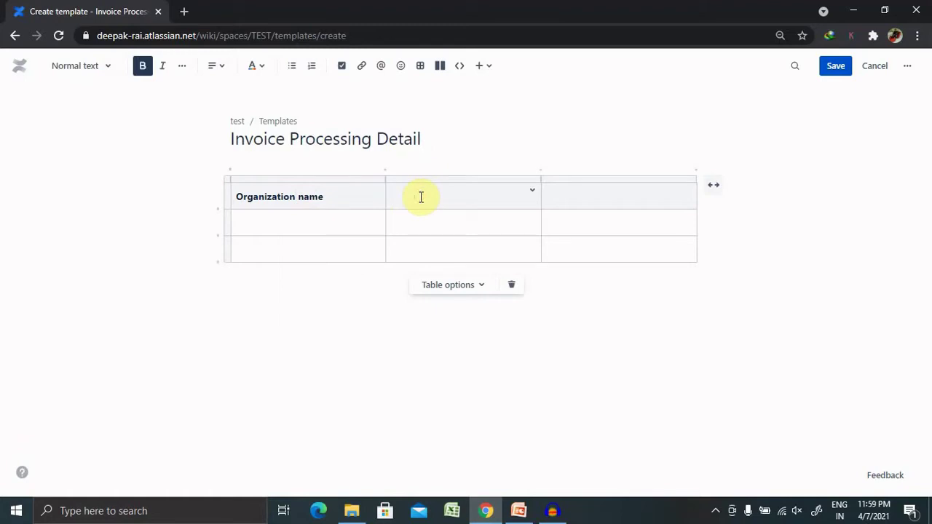
type("Amount")
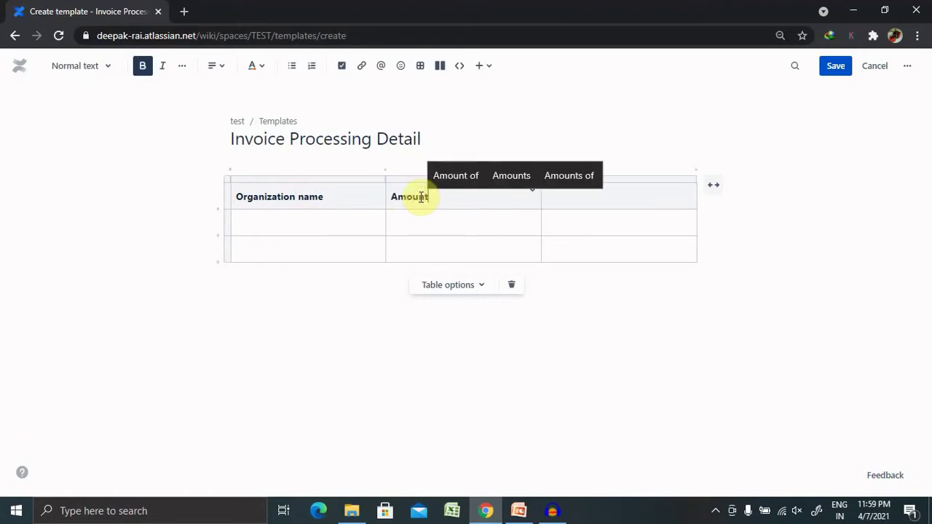
left_click(597, 205)
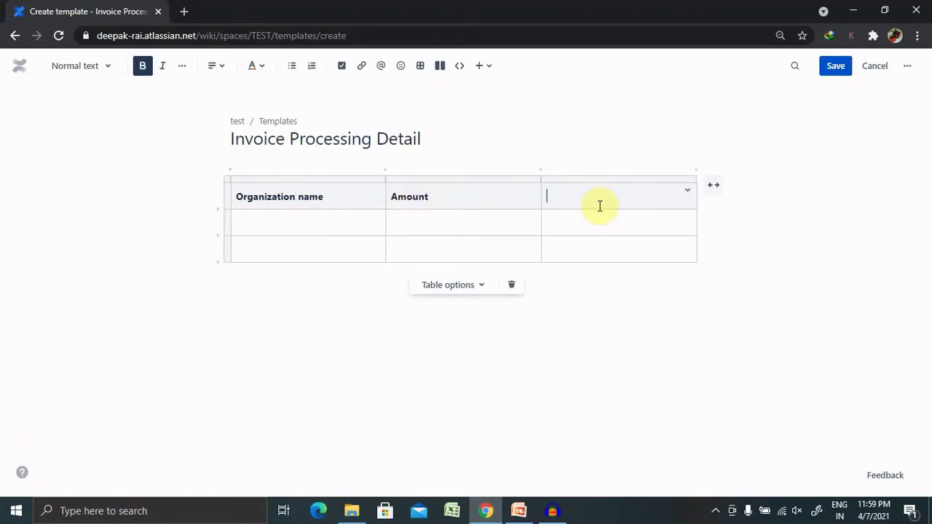
type("Invoi")
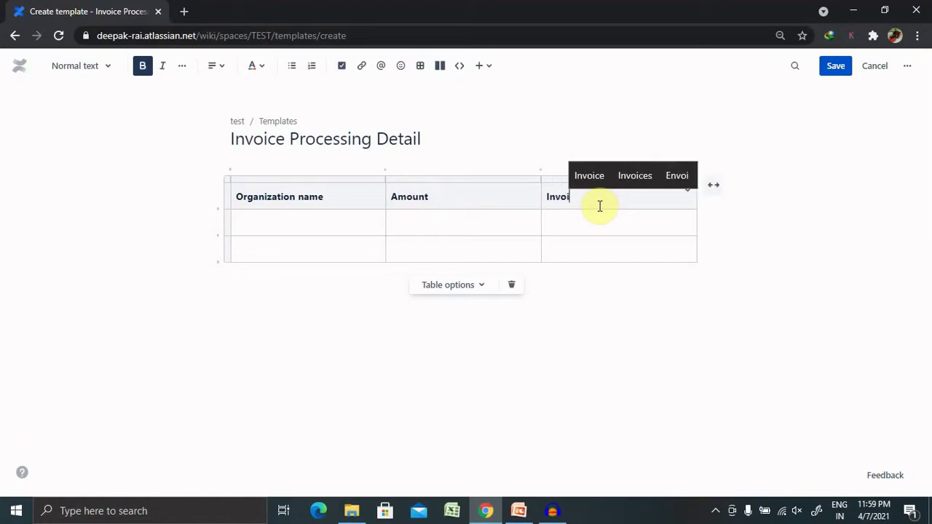
type("ce date")
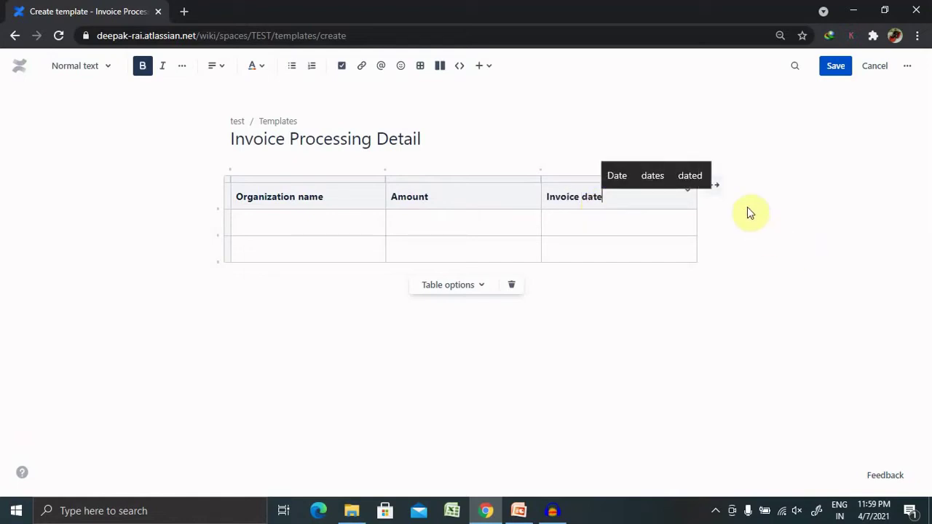
Widen the table, add a column after Invoice date and label it Project
left_click(715, 185)
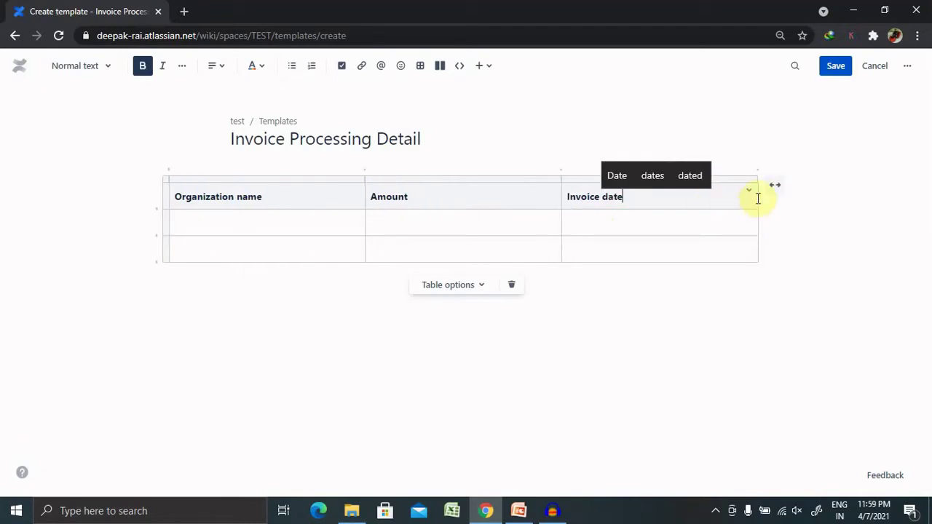
left_click(750, 194)
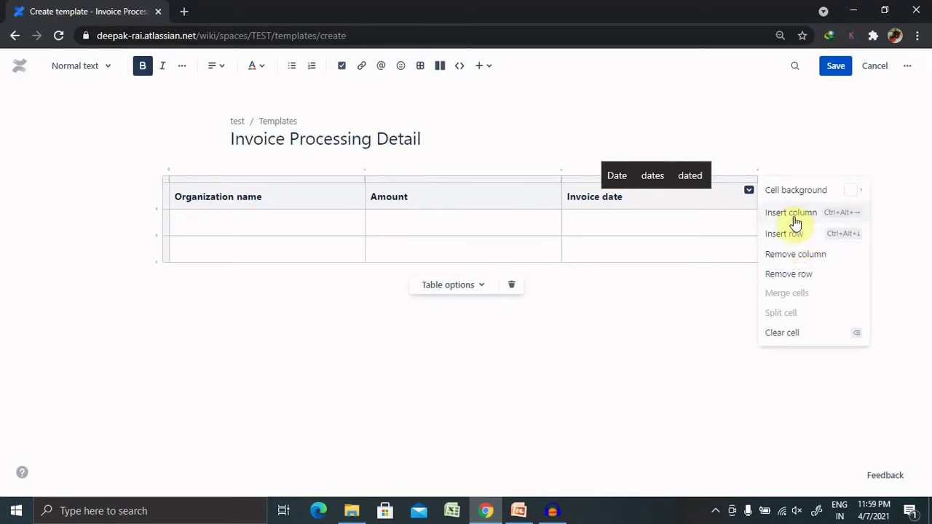
left_click(791, 214)
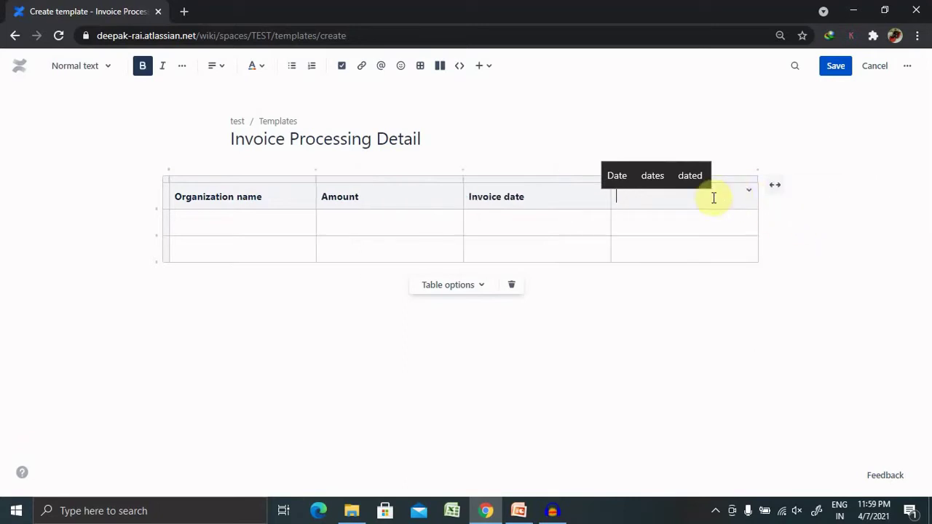
type("Project")
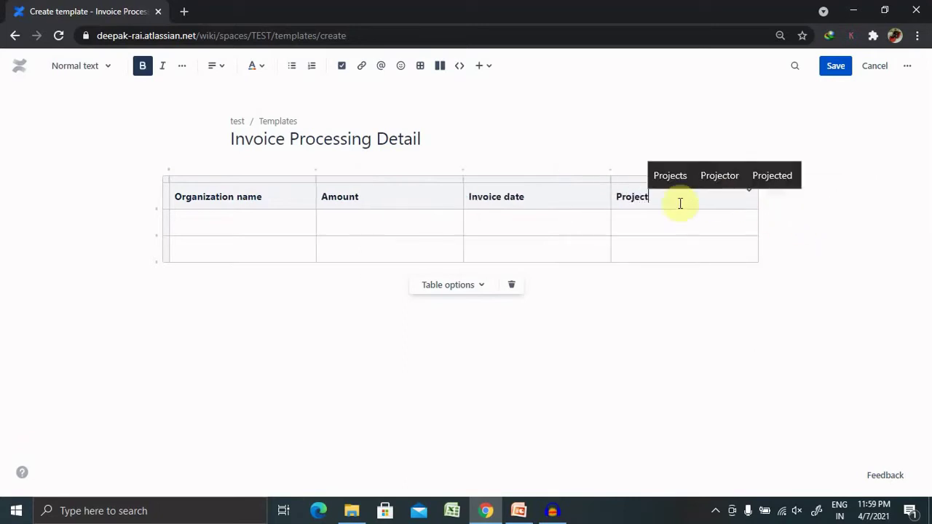
left_click(212, 225)
Fill the first table row with TCS, 5000, 07/04/2021 and EVM
type("T")
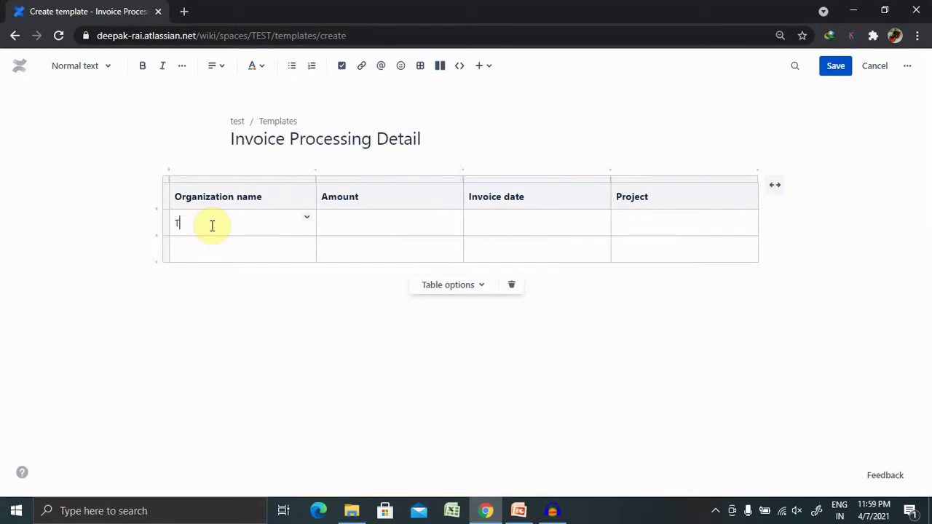
type("CS")
left_click(392, 233)
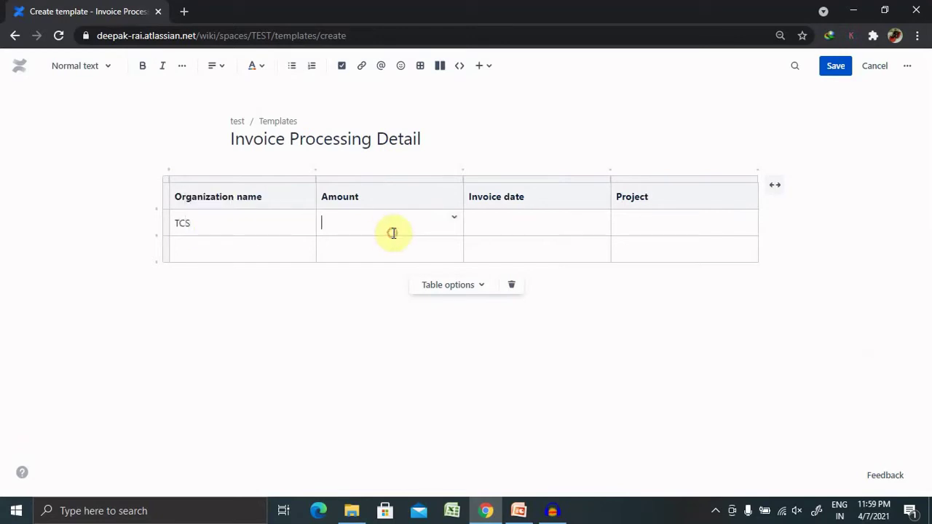
type("5000")
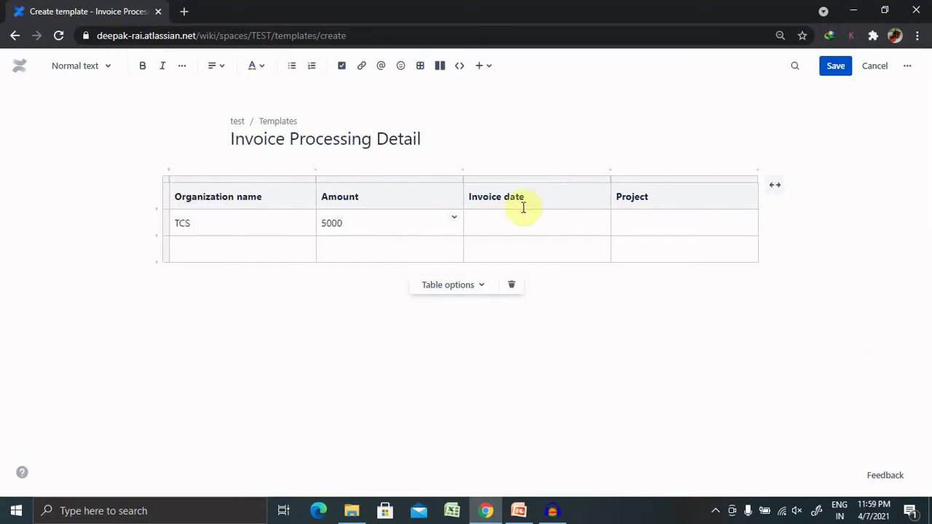
left_click(523, 206)
left_click(522, 217)
type("07/04/")
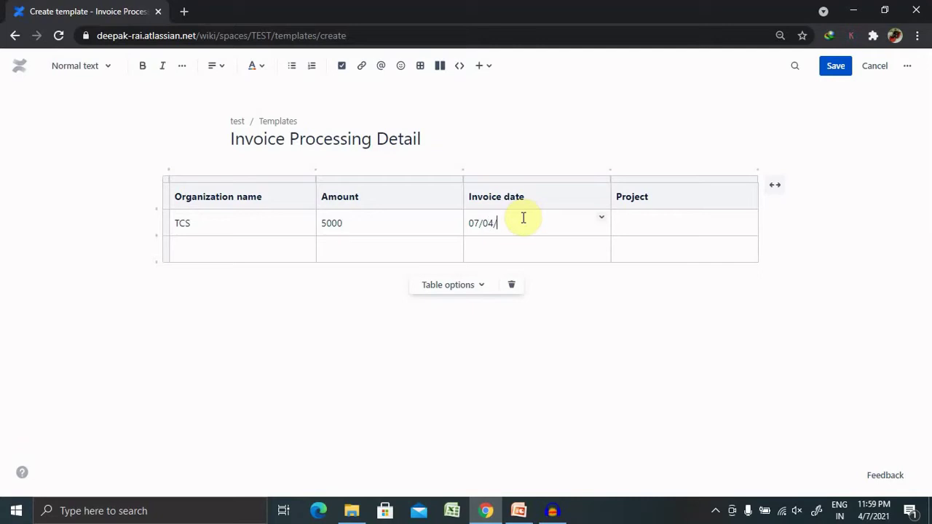
type("2021")
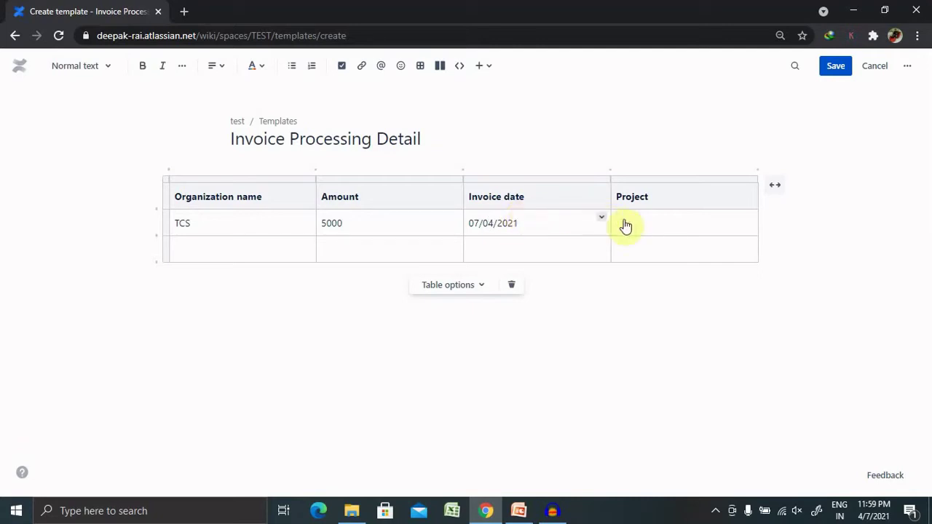
left_click(648, 220)
type("EVM")
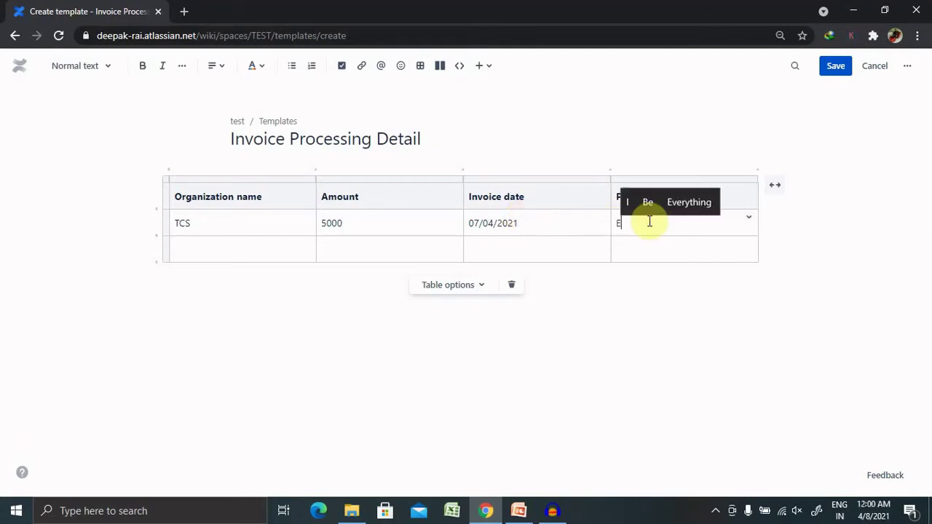
Fill the second row with Raigurukul, 7000, 08/04/2021 and Education, then save the template
left_click(219, 250)
type("Reli")
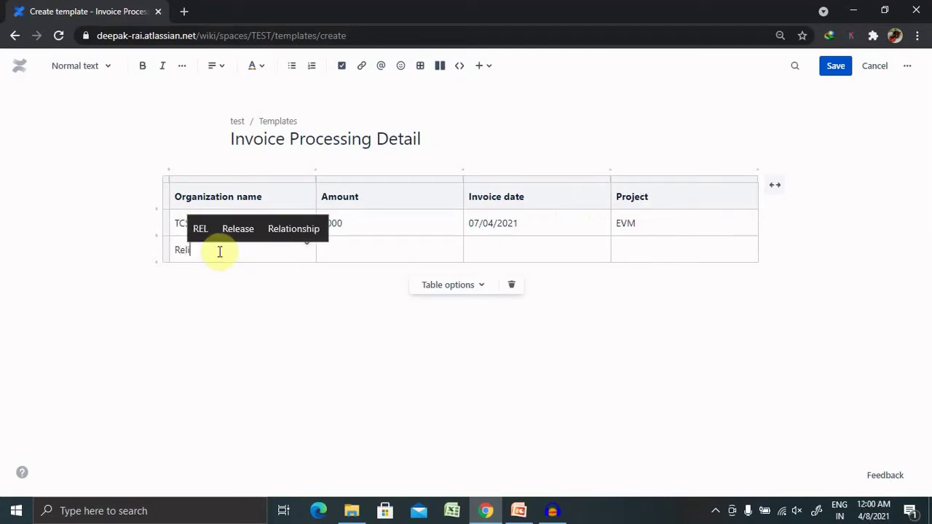
type("able")
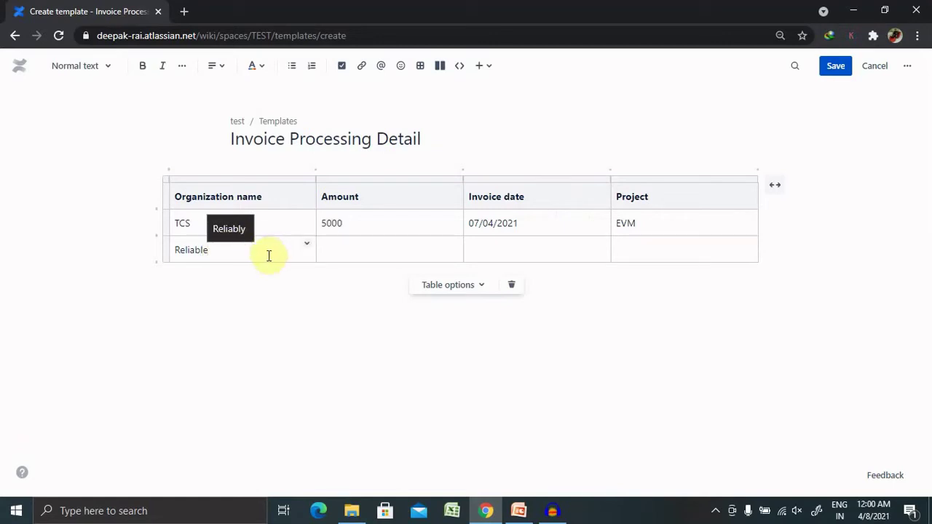
key("BackSpace")
key("BackSpace")
key("BackSpace")
key("BackSpace")
key("BackSpace")
key("BackSpace")
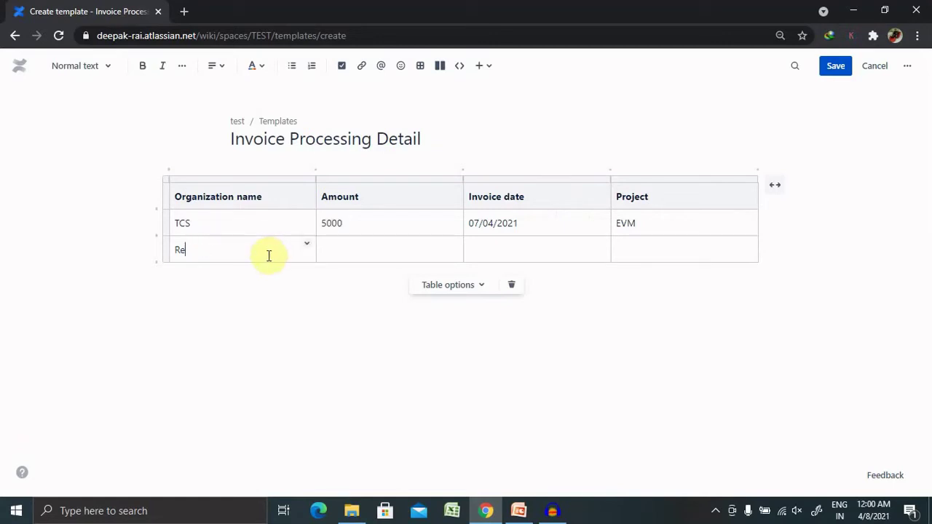
key("BackSpace")
type("aig")
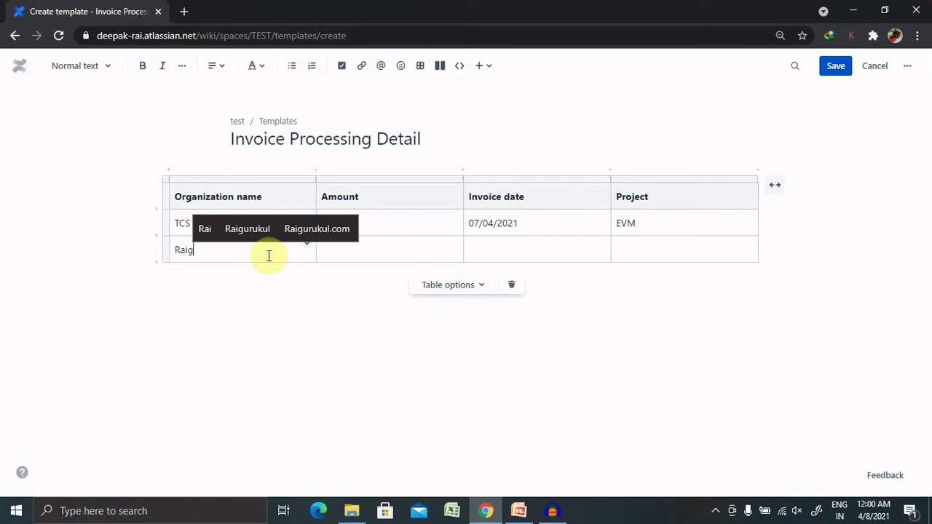
left_click(251, 230)
left_click(349, 250)
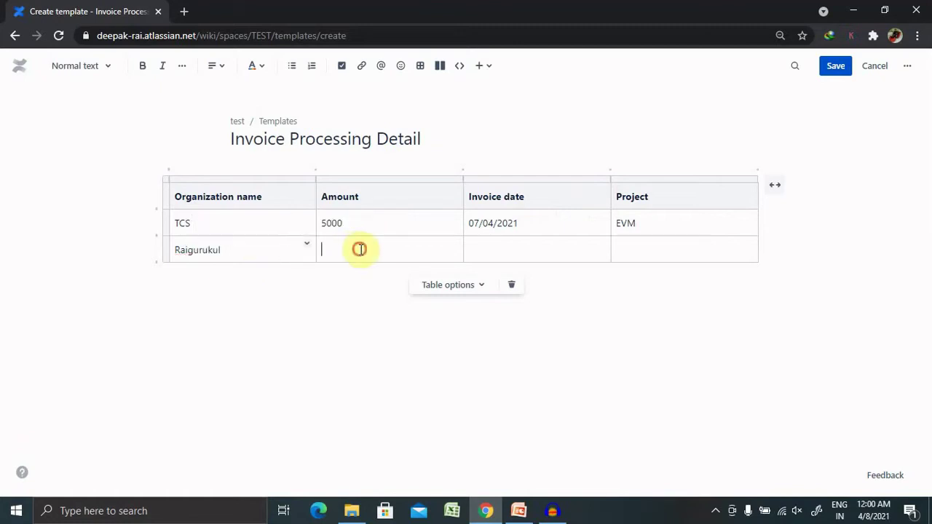
type("7000")
left_click(495, 244)
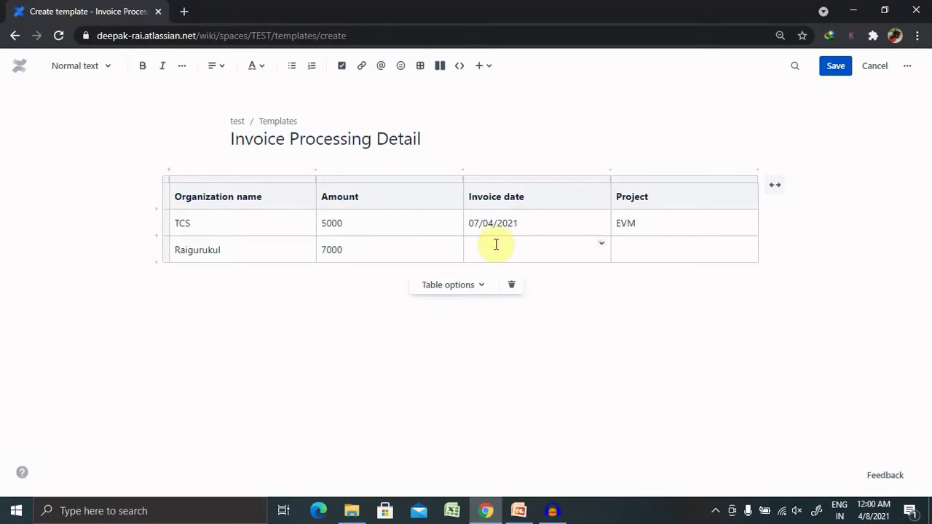
type("08/04/2021")
left_click(671, 248)
type("Ed")
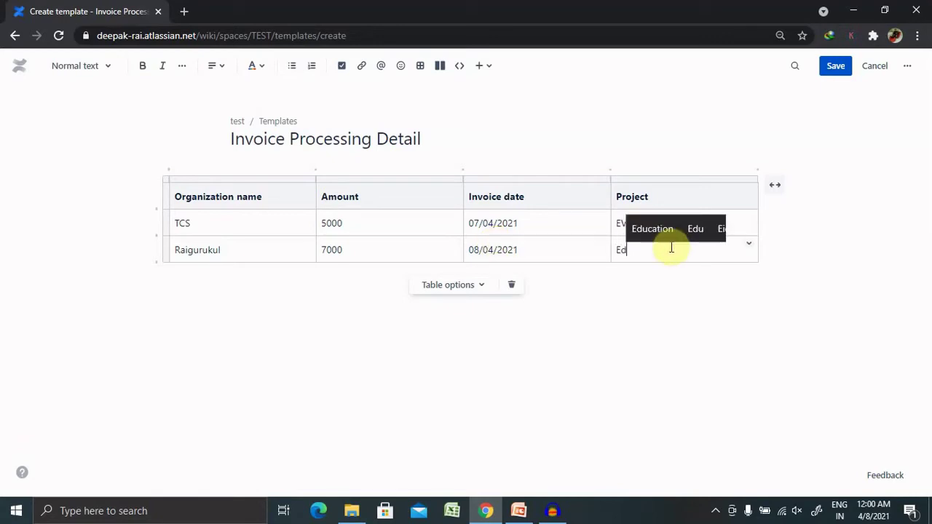
type("ucation")
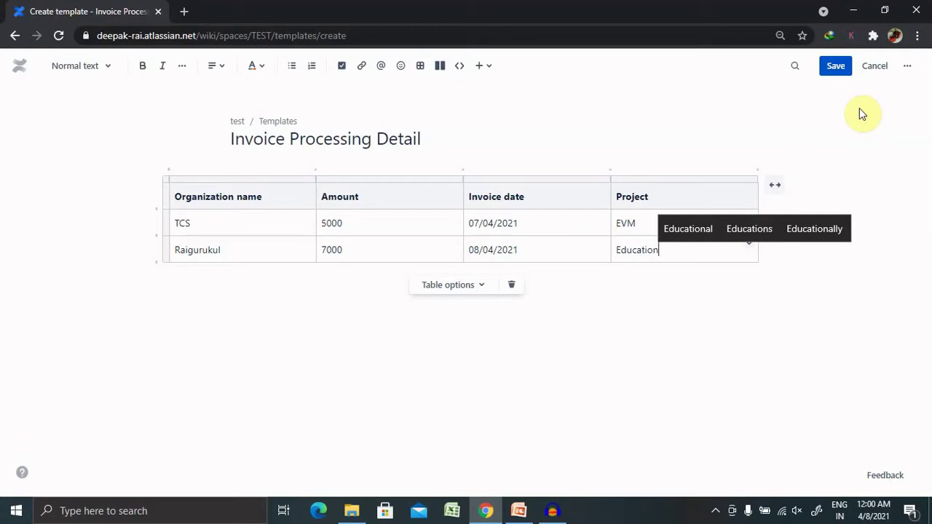
left_click(835, 67)
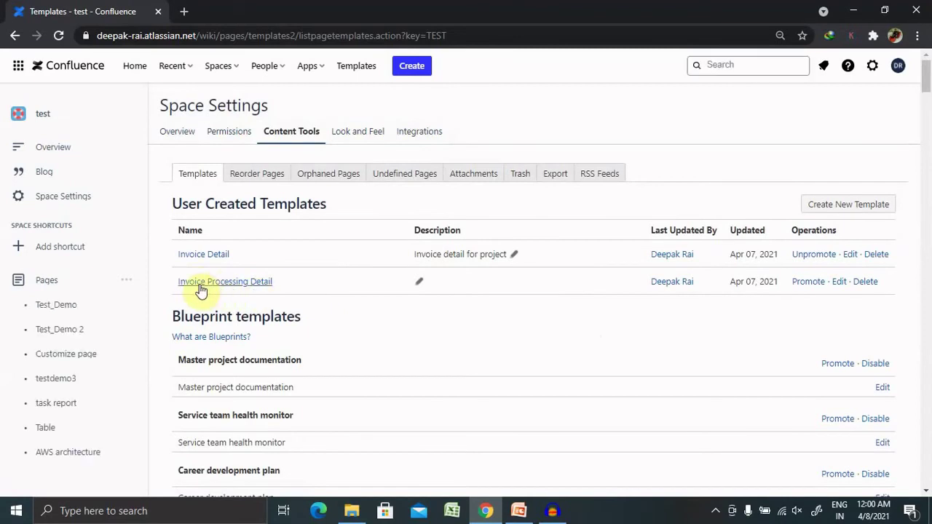
Set the Invoice Processing Detail template description to 'Org Invoice process' and save it
left_click(416, 283)
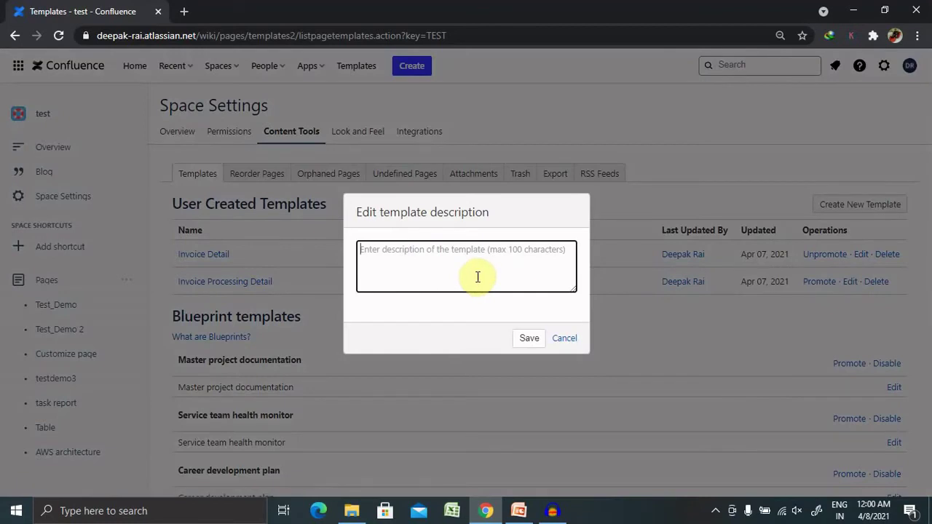
type("Org")
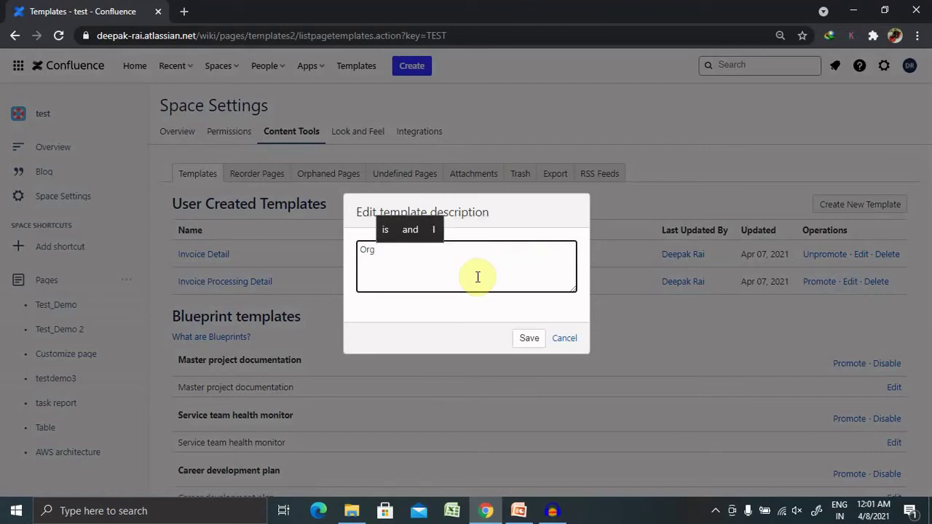
type(" Invol")
type("ce")
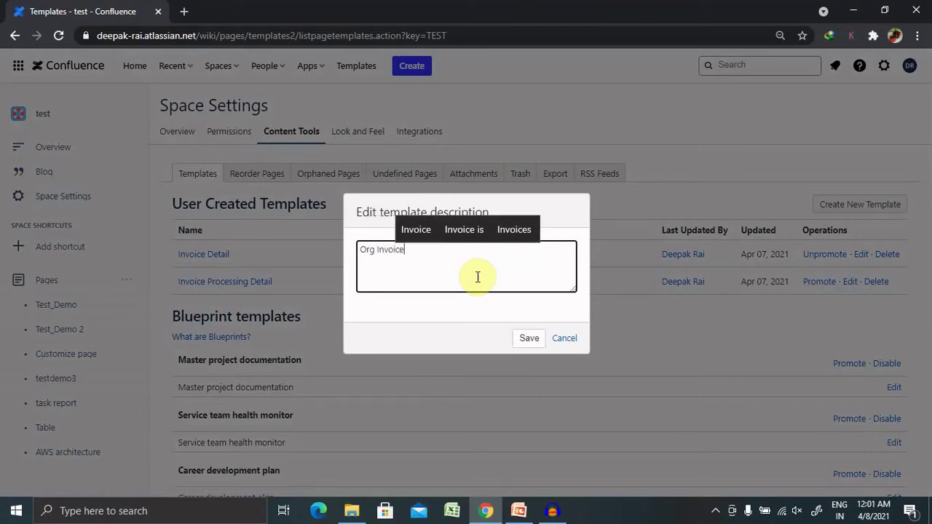
type(" procee")
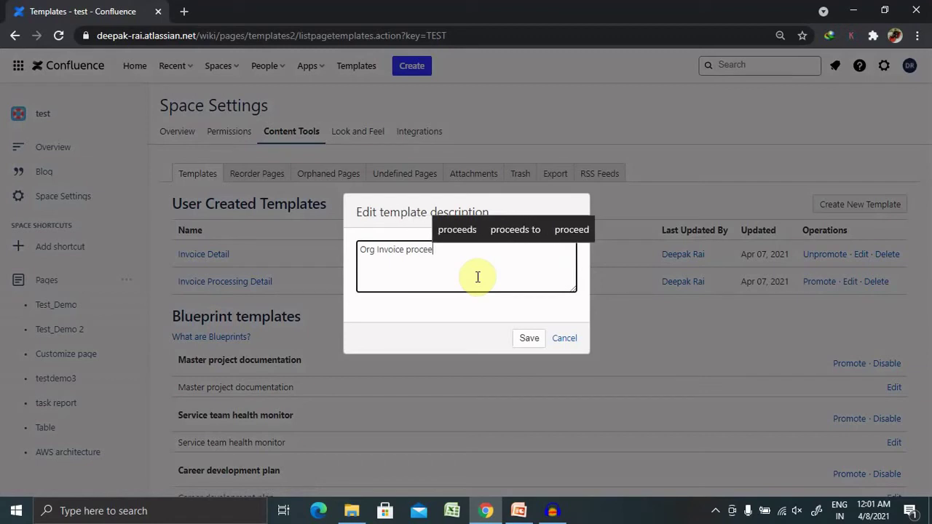
key("BackSpace")
type("ess")
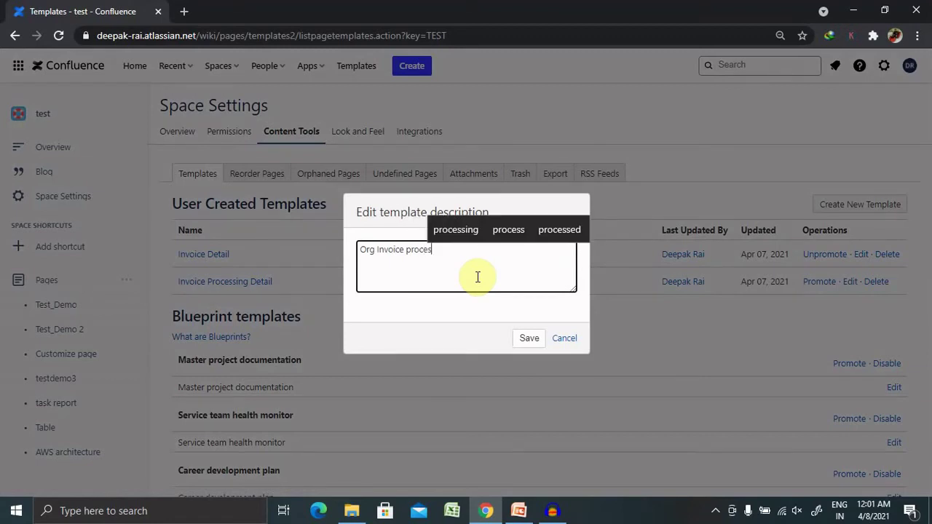
left_click(529, 343)
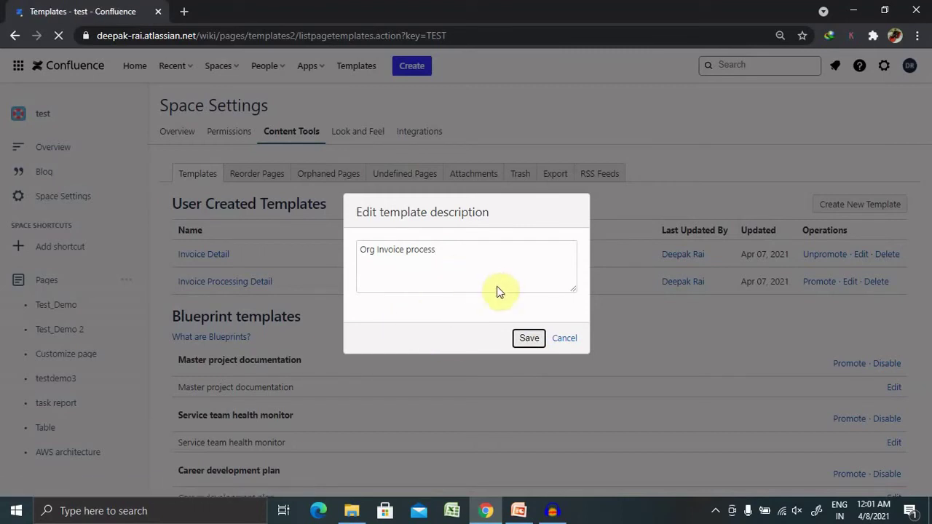
left_click(529, 341)
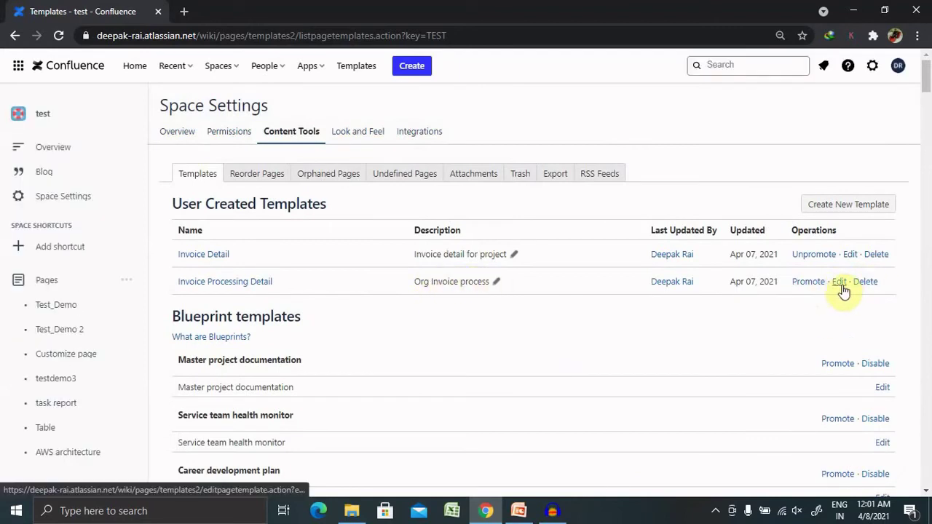
Reopen the template, review the table's header options and save it unchanged
left_click(842, 284)
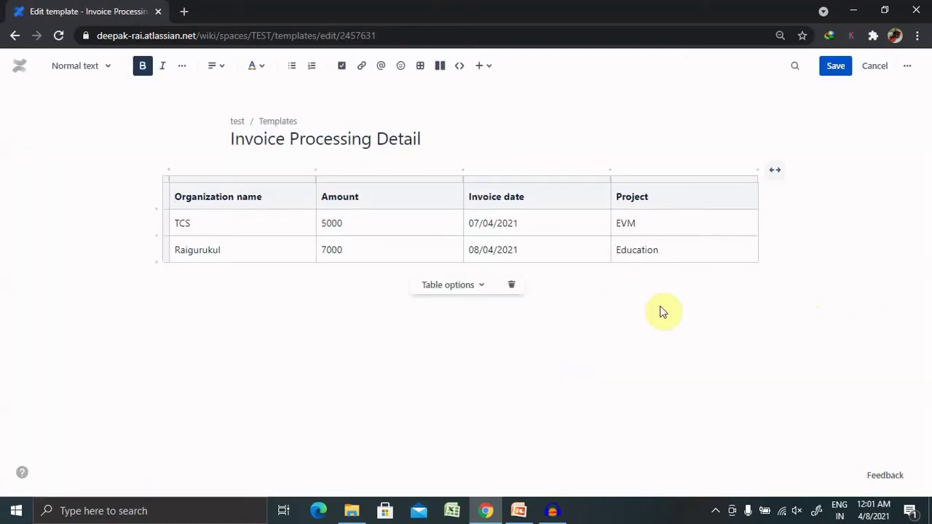
left_click(486, 285)
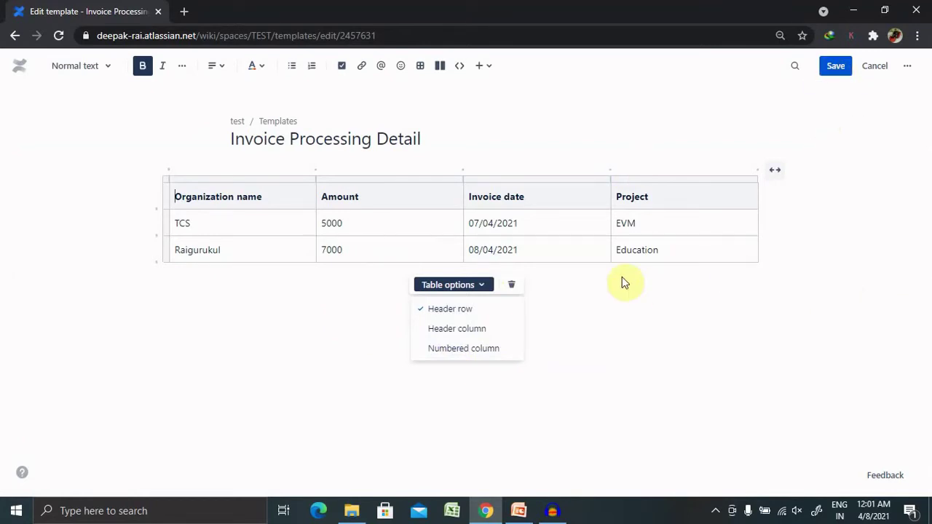
left_click(839, 66)
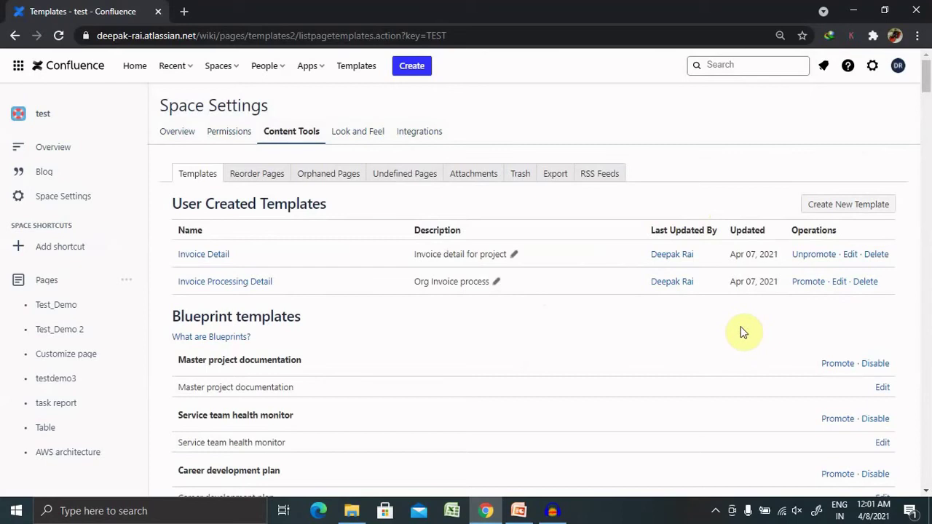
Promote Invoice Processing Detail so it joins Invoice Detail as a promoted template
left_click(808, 281)
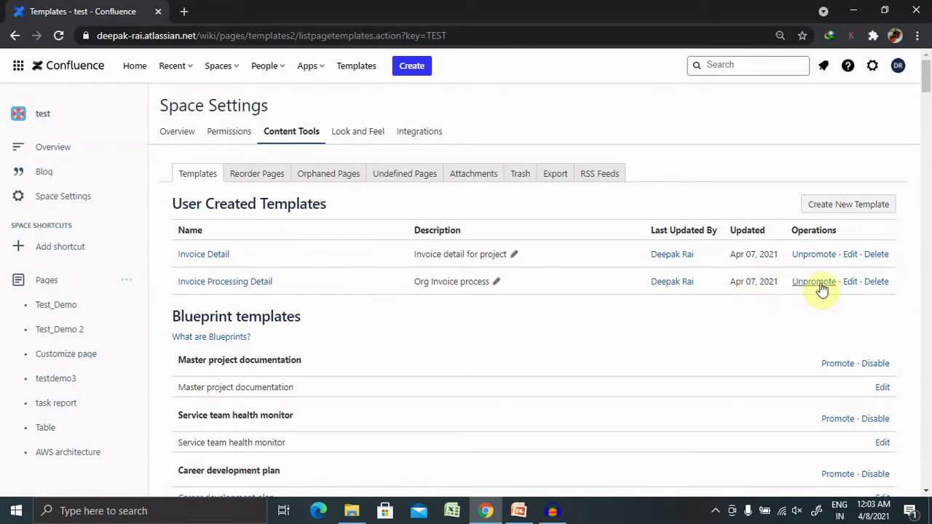
Edit Invoice Processing Detail, check table options and place the cursor below the table
left_click(851, 282)
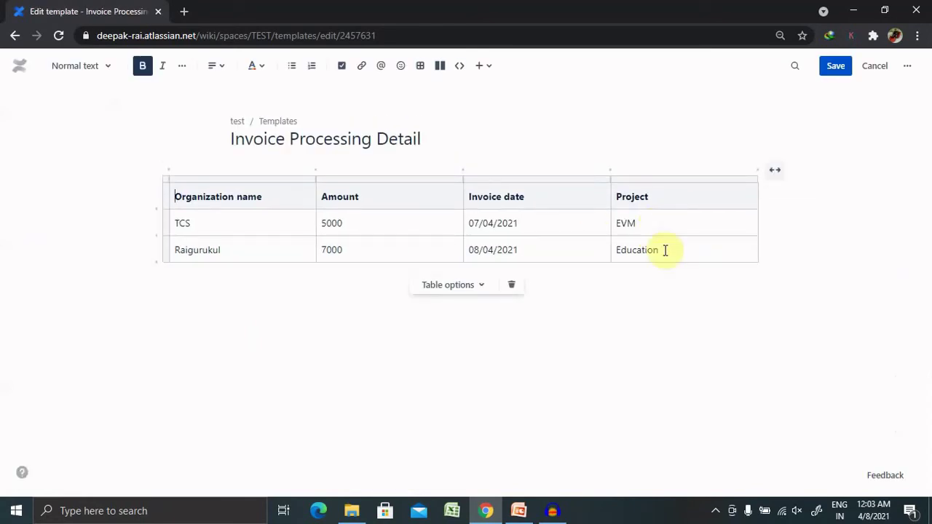
left_click(474, 290)
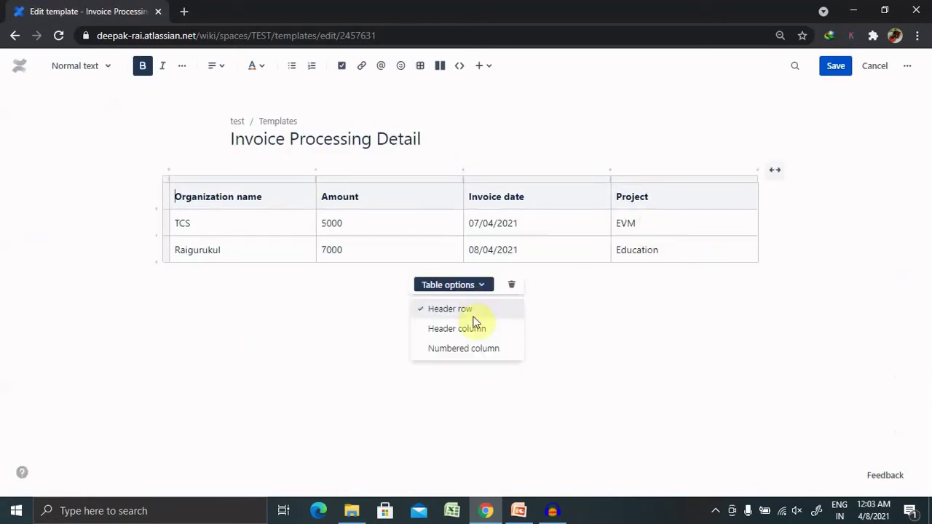
left_click(605, 326)
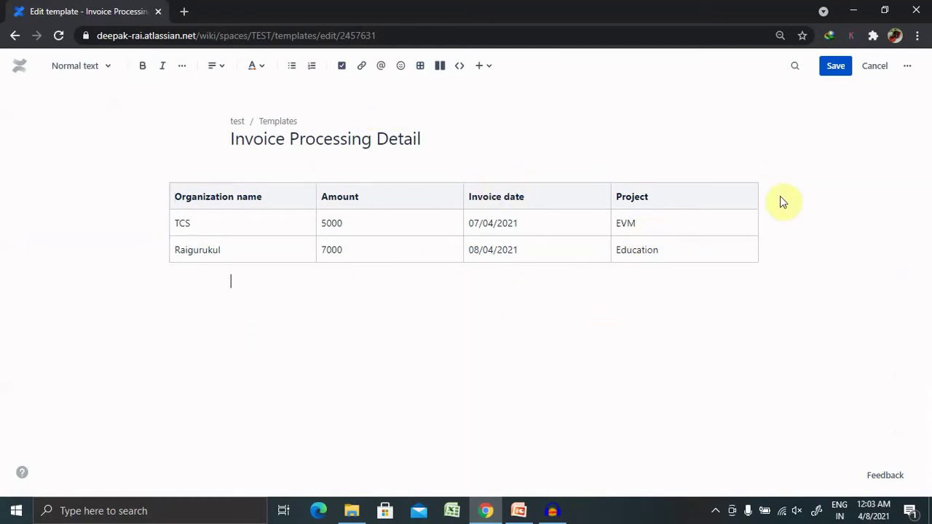
left_click(221, 70)
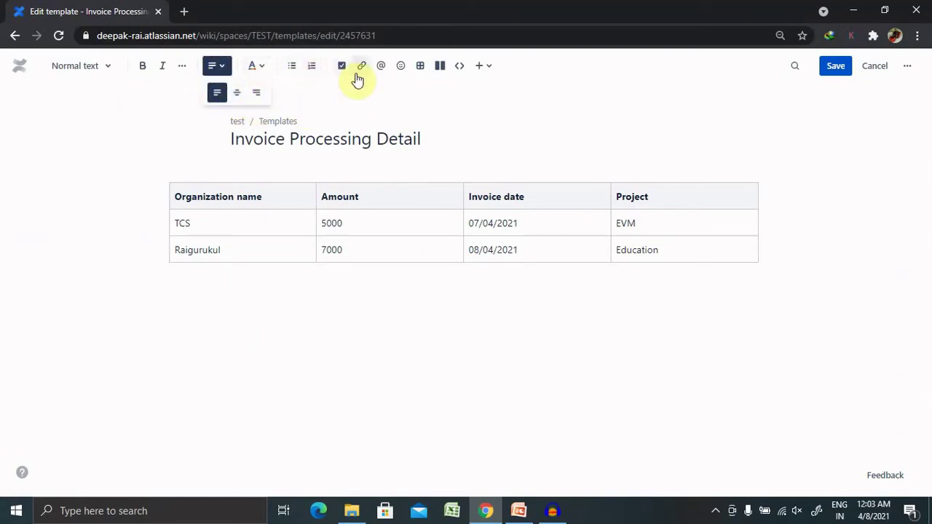
Add a New variable field below the invoice table from the insert menu
left_click(485, 70)
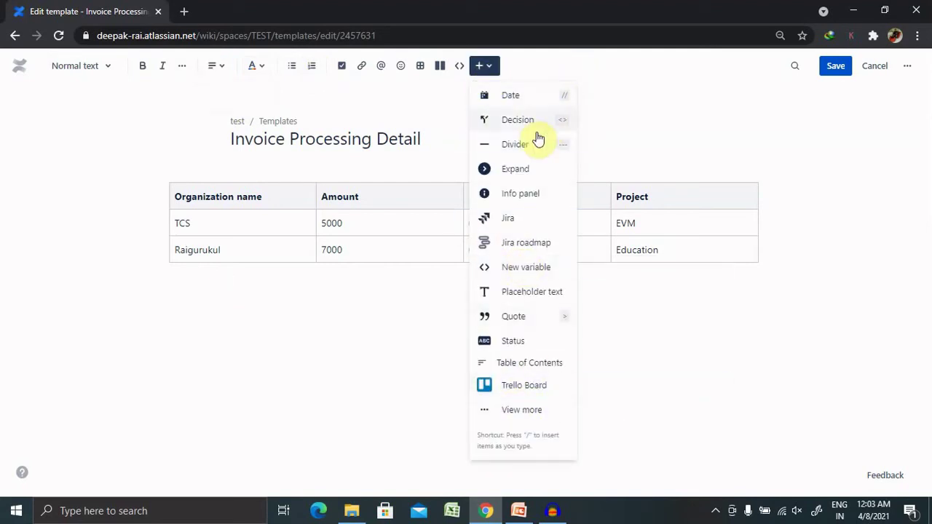
left_click(526, 267)
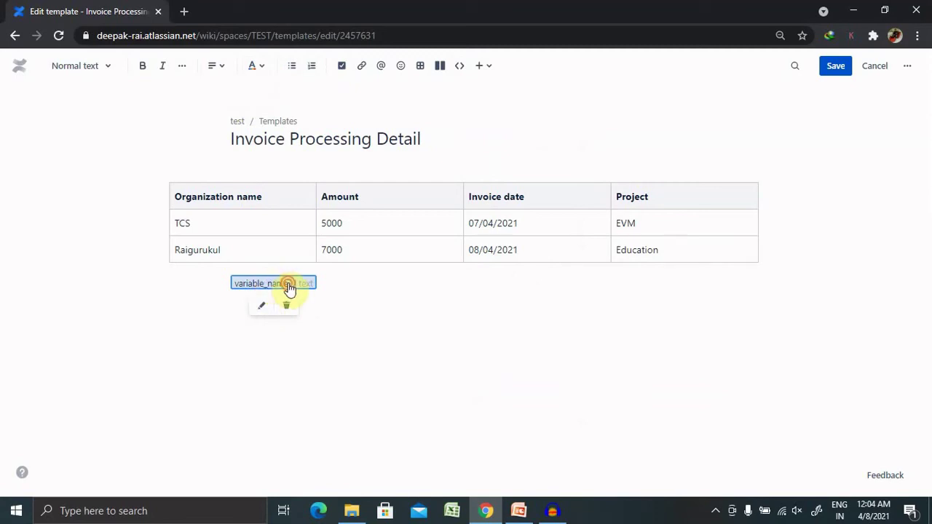
Rename the template variable below the table to $location and save it
left_click(262, 306)
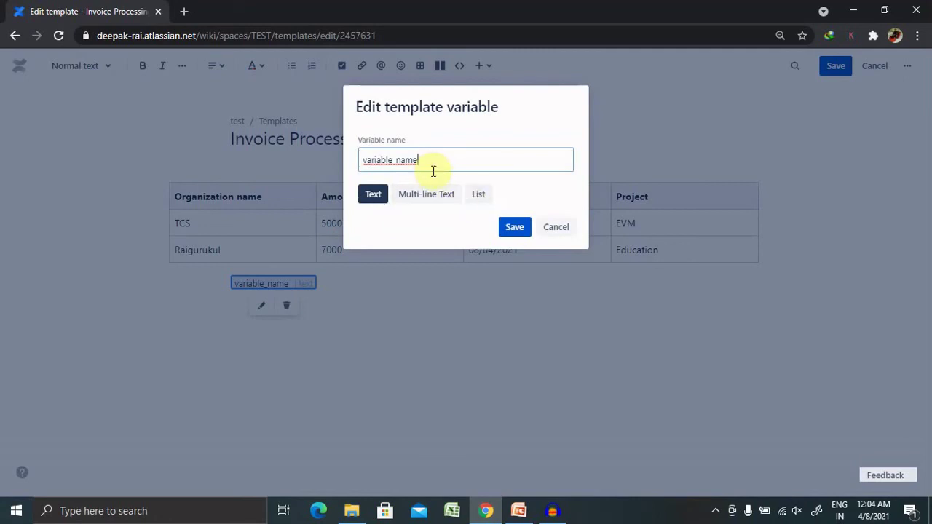
key("BackSpace")
key("BackSpace")
key("BackSpace")
key("BackSpace")
key("BackSpace")
key("BackSpace")
key("BackSpace")
key("BackSpace")
key("BackSpace")
key("BackSpace")
key("BackSpace")
key("BackSpace")
key("BackSpace")
type("$")
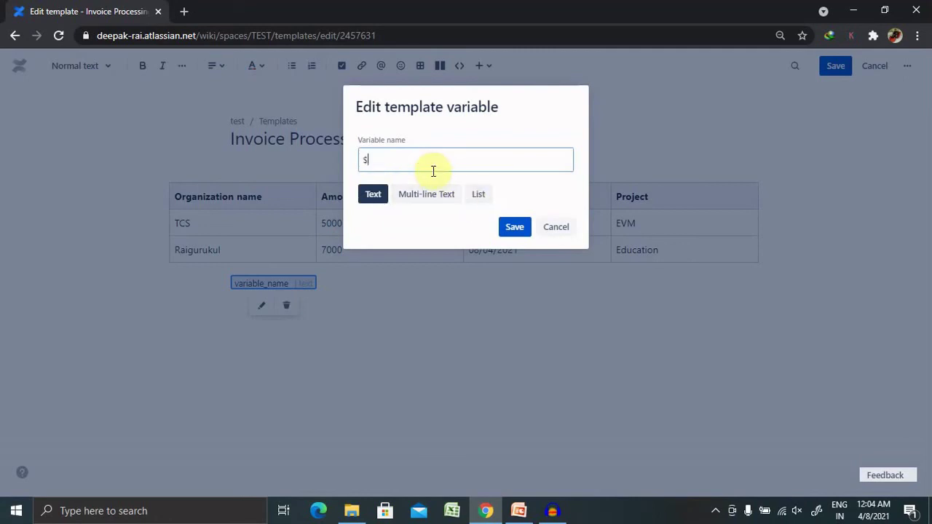
type("location")
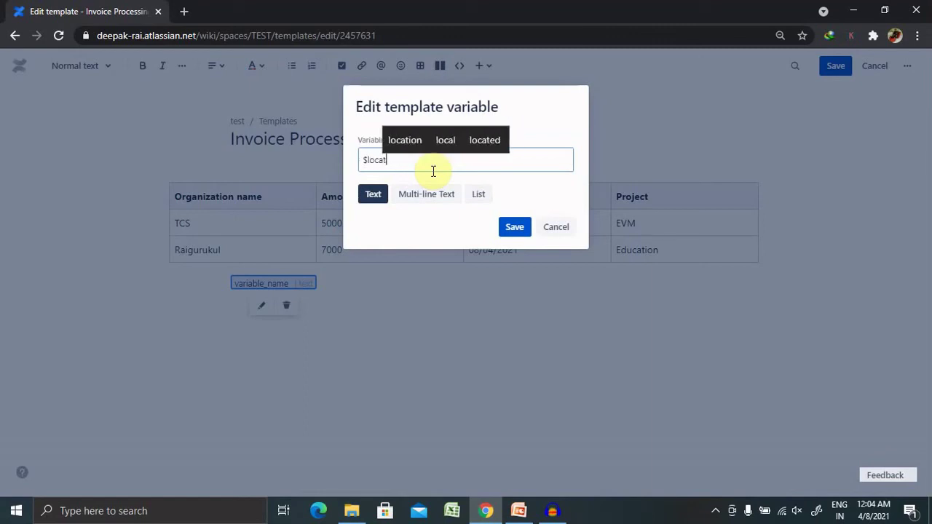
left_click(514, 227)
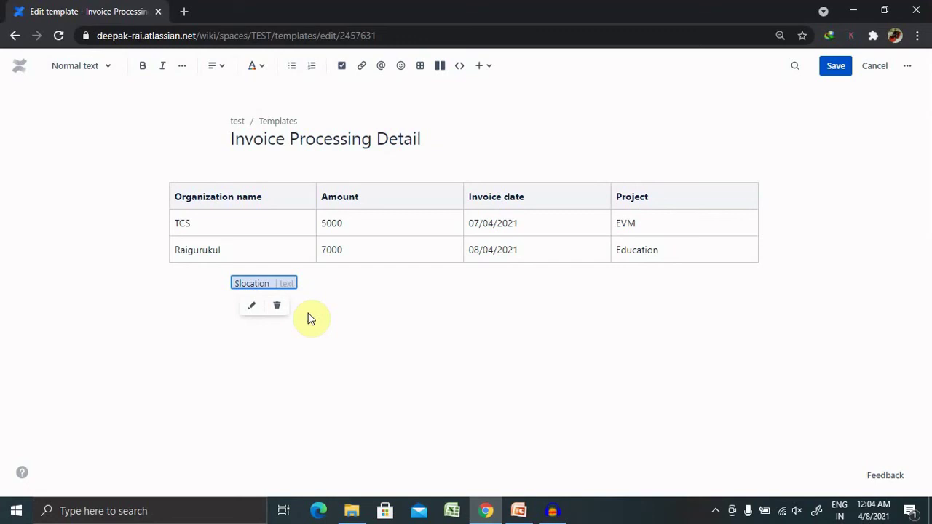
Change the variable below the invoice table to a Multi-line Text field
left_click(252, 306)
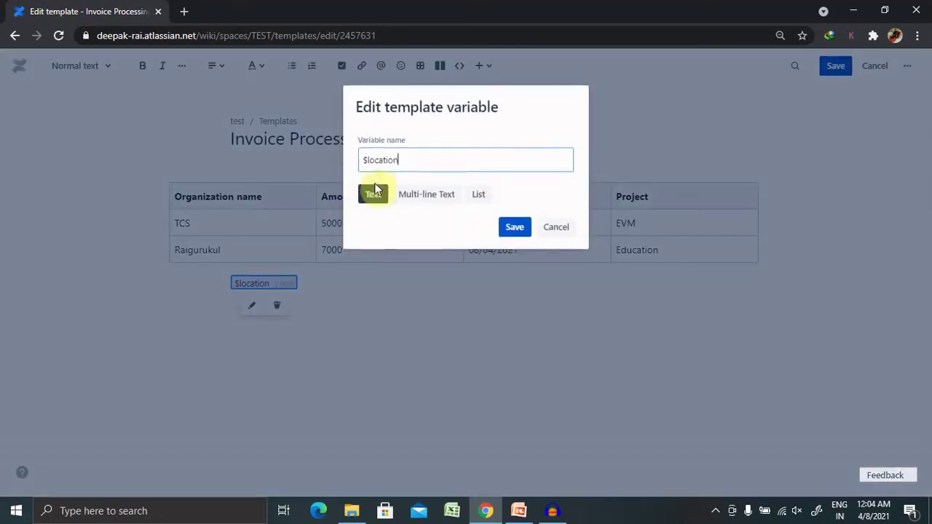
key("BackSpace")
key("BackSpace")
key("BackSpace")
key("BackSpace")
key("BackSpace")
key("BackSpace")
key("BackSpace")
key("BackSpace")
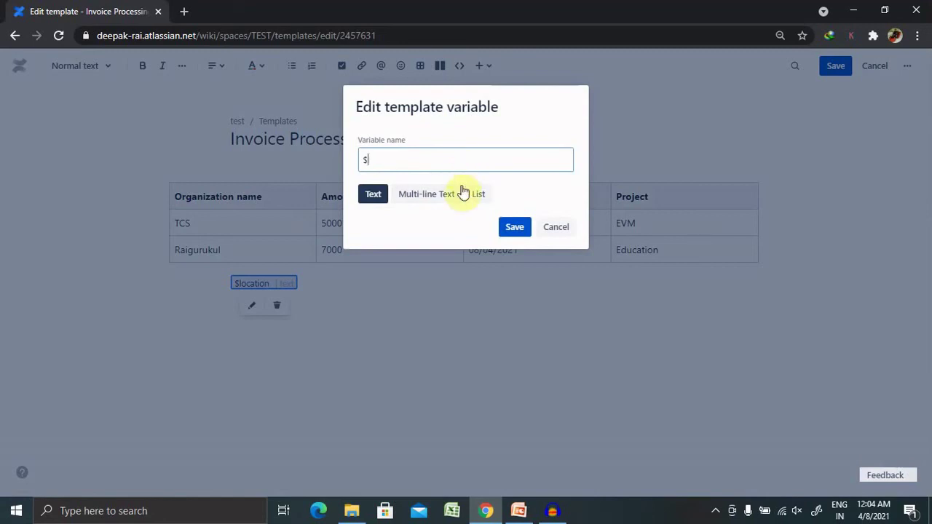
left_click(426, 194)
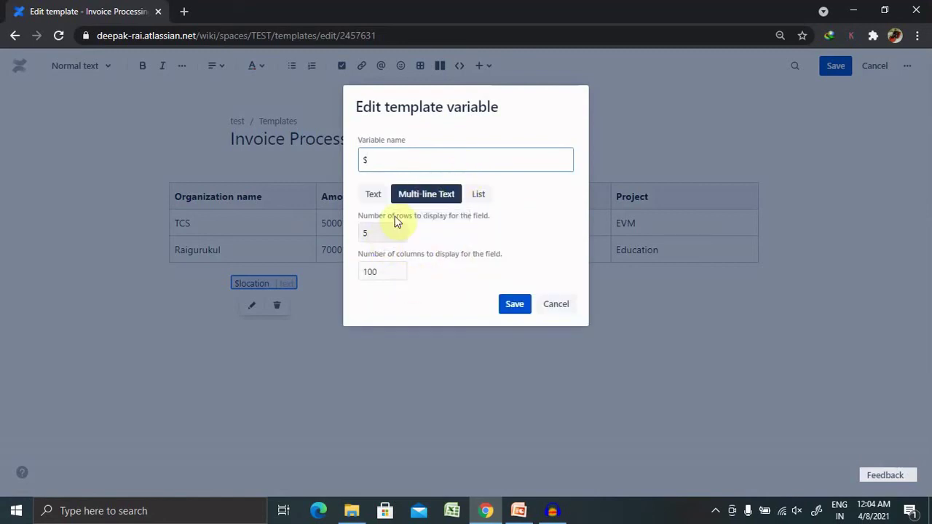
left_click(516, 309)
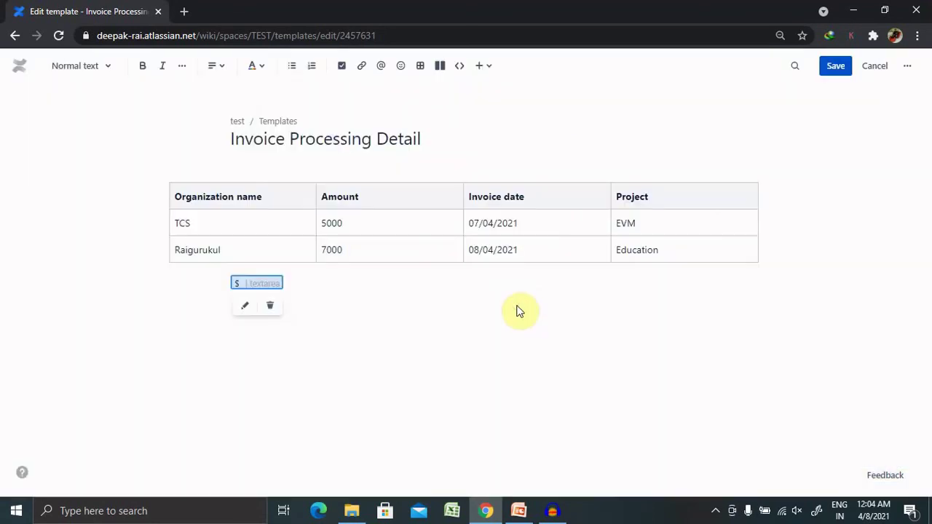
Raise the multi-line field to 6 rows and save the template
left_click(244, 305)
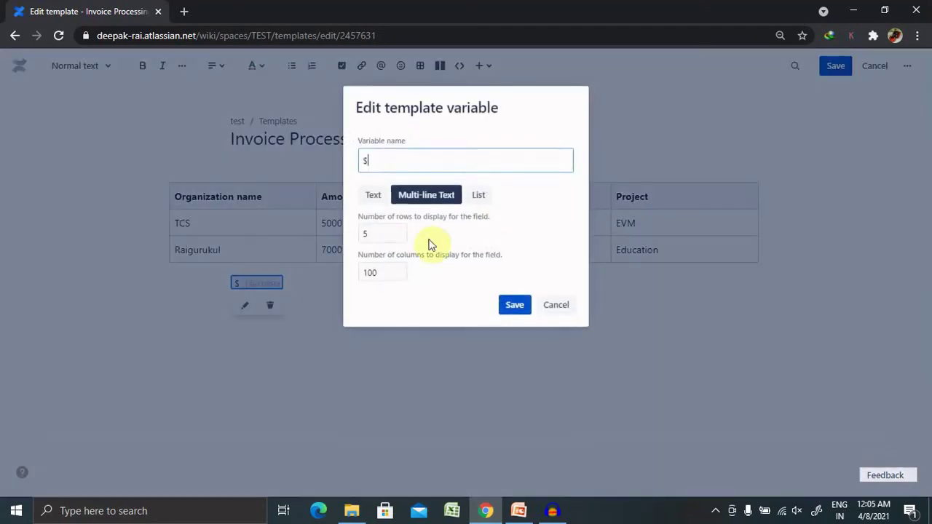
left_click(384, 233)
left_click(397, 230)
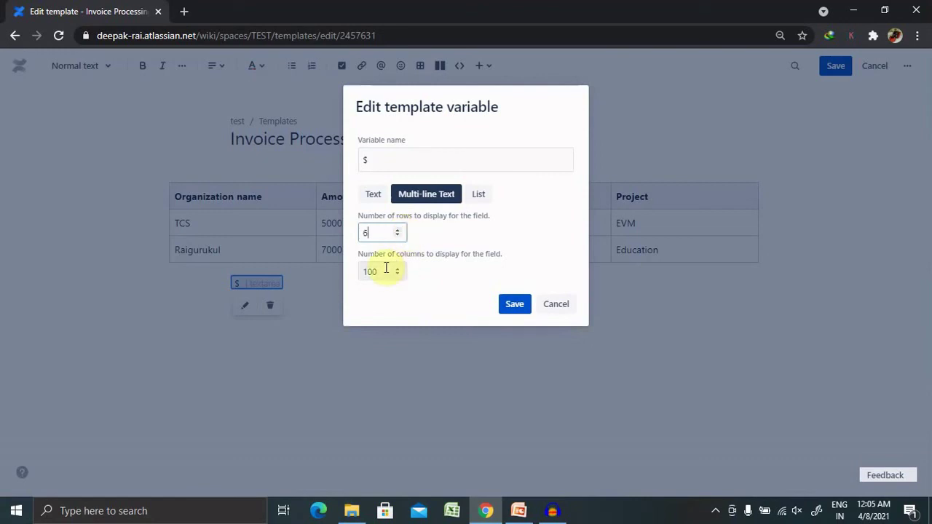
left_click(515, 307)
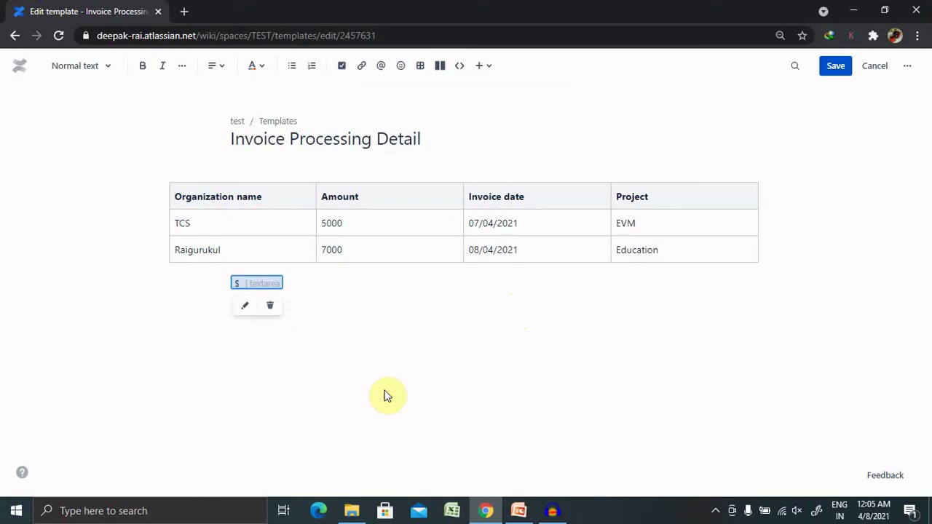
left_click(835, 64)
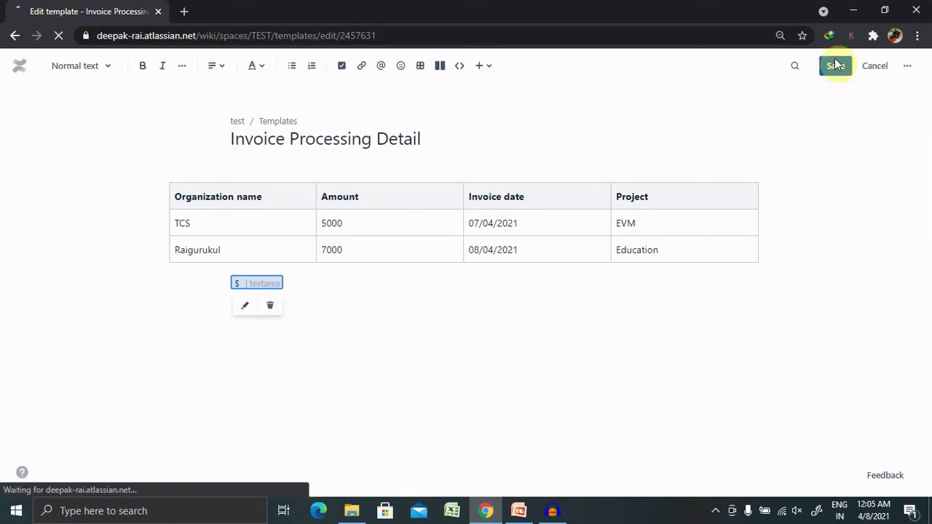